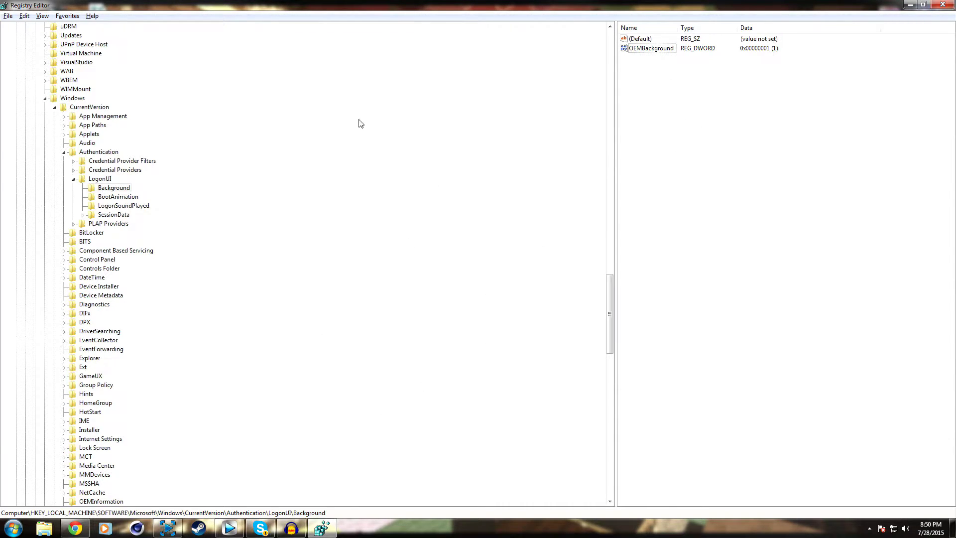
Minimize Registry Editor and run %windir%\system32\oobe from the Run box to open that folder
click(909, 6)
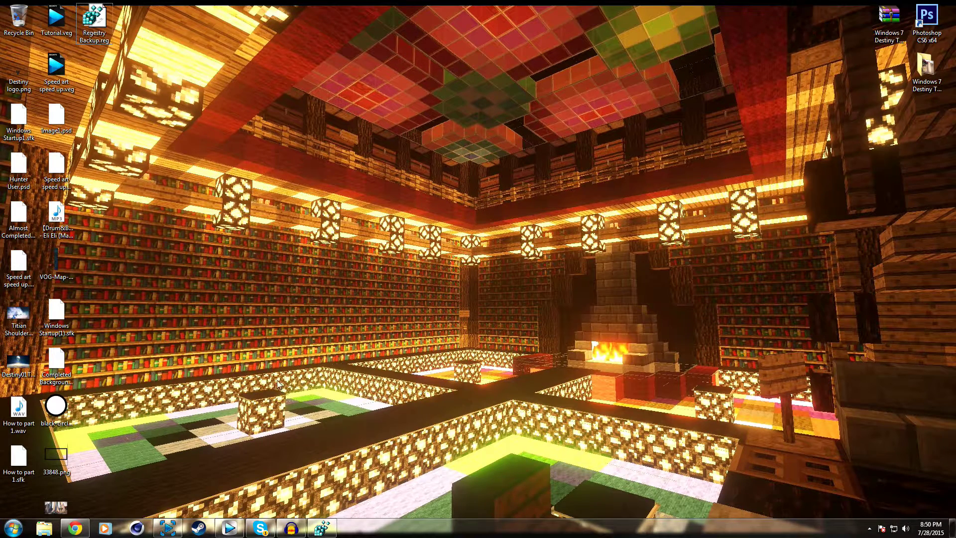
key(super+r)
key(BackSpace)
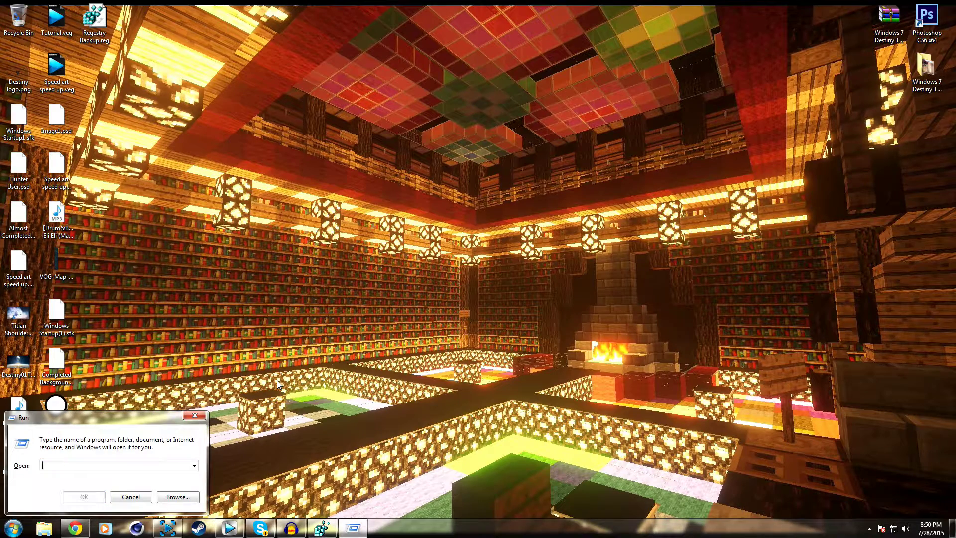
text(%windir%\system32\oobe)
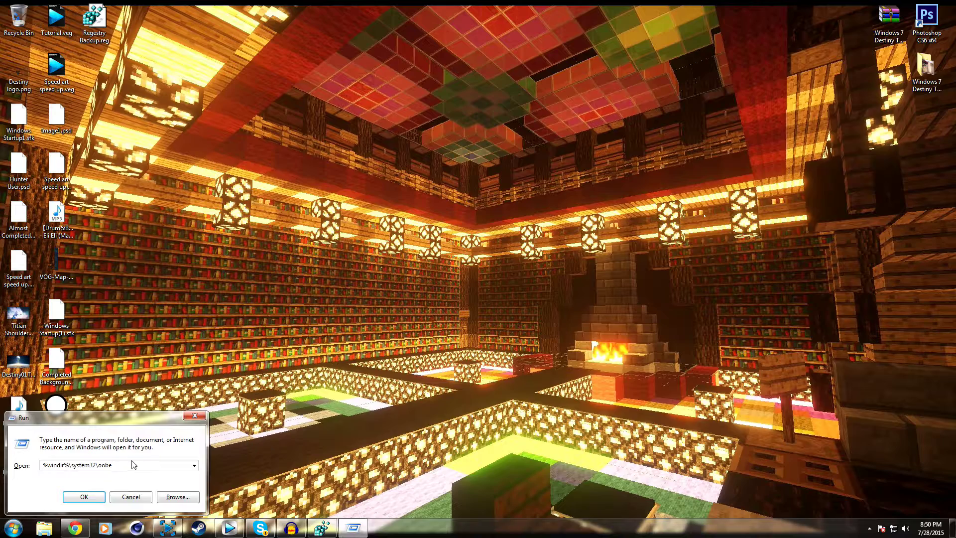
drag(132, 467, 42, 466)
click(150, 464)
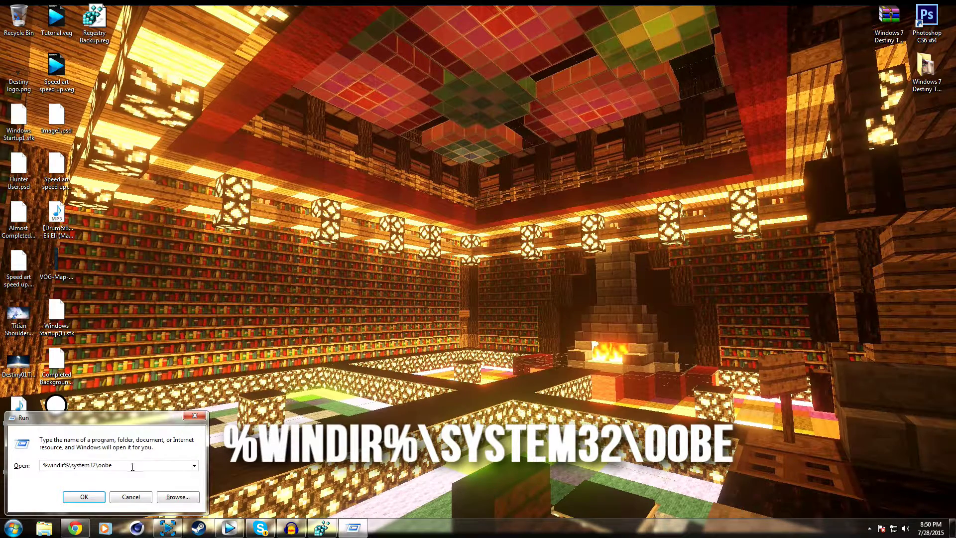
click(91, 497)
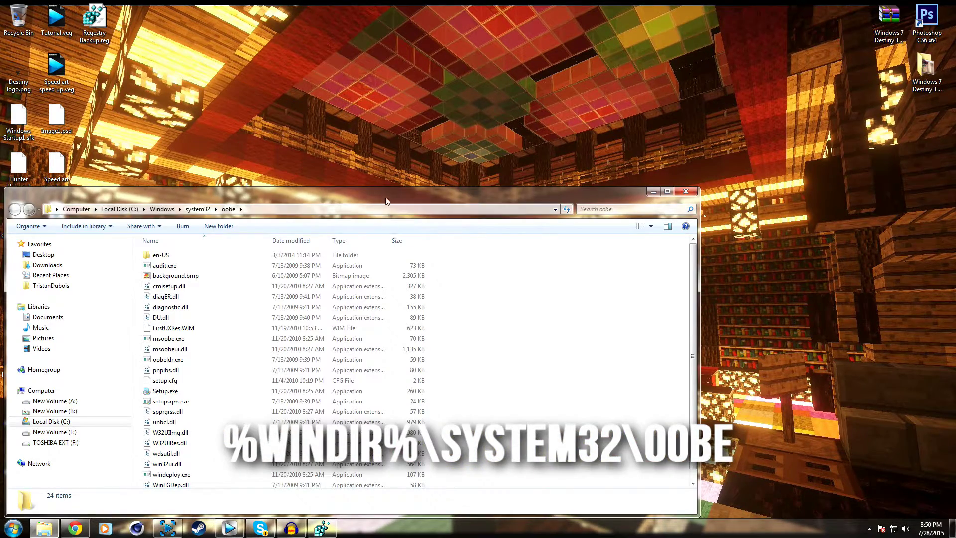
Create and open a new 'info' folder inside oobe, then open the Windows 7 Destiny Theme folder
drag(386, 200, 521, 84)
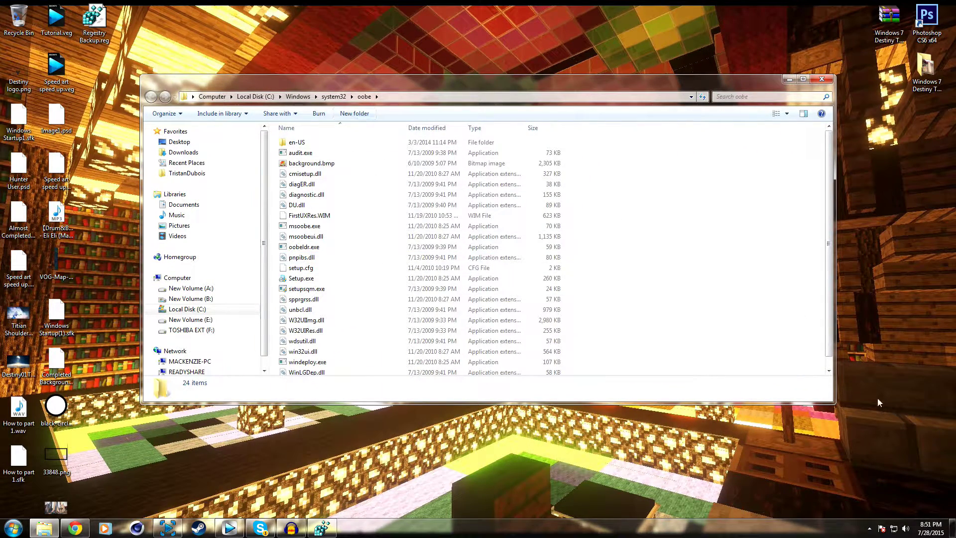
drag(835, 399, 846, 483)
right_click(614, 159)
mouse_move(640, 268)
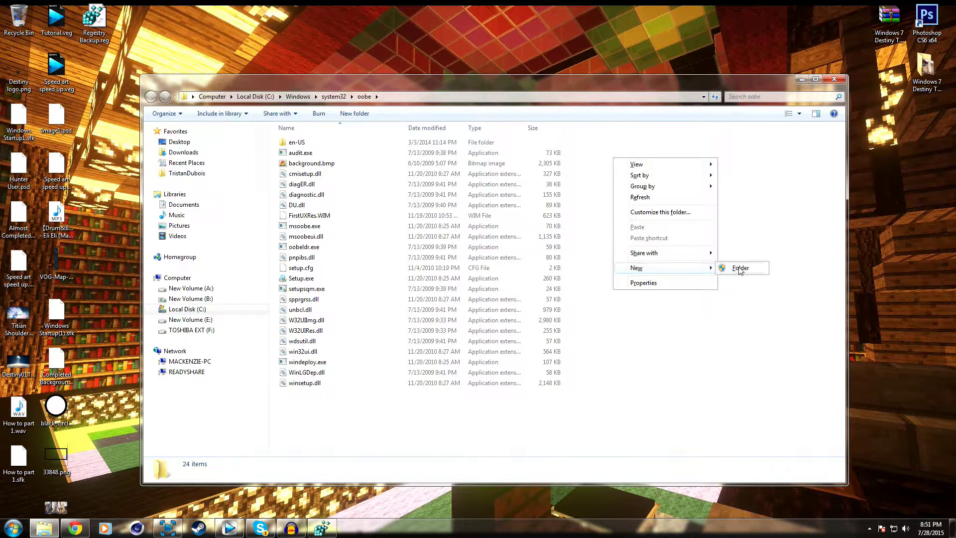
click(742, 268)
key(BackSpace)
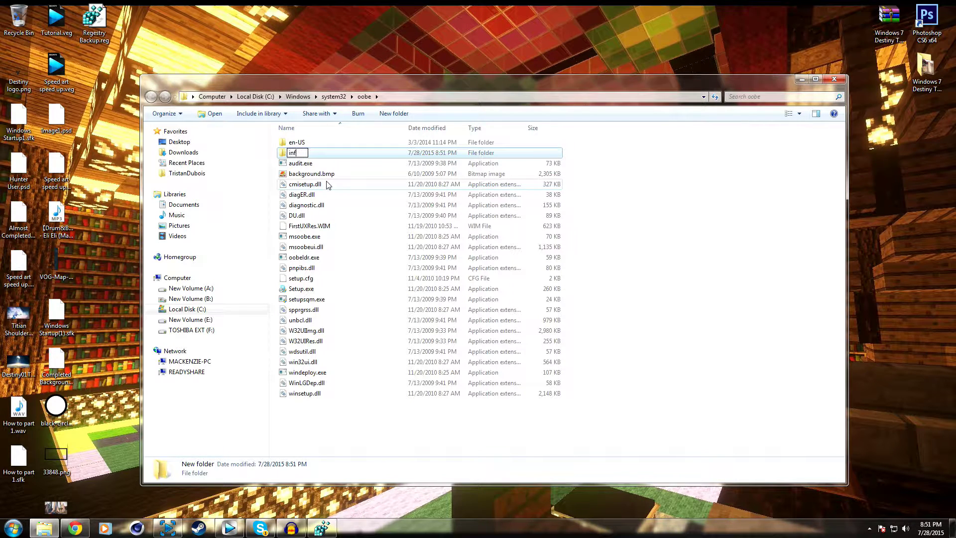
key(Return)
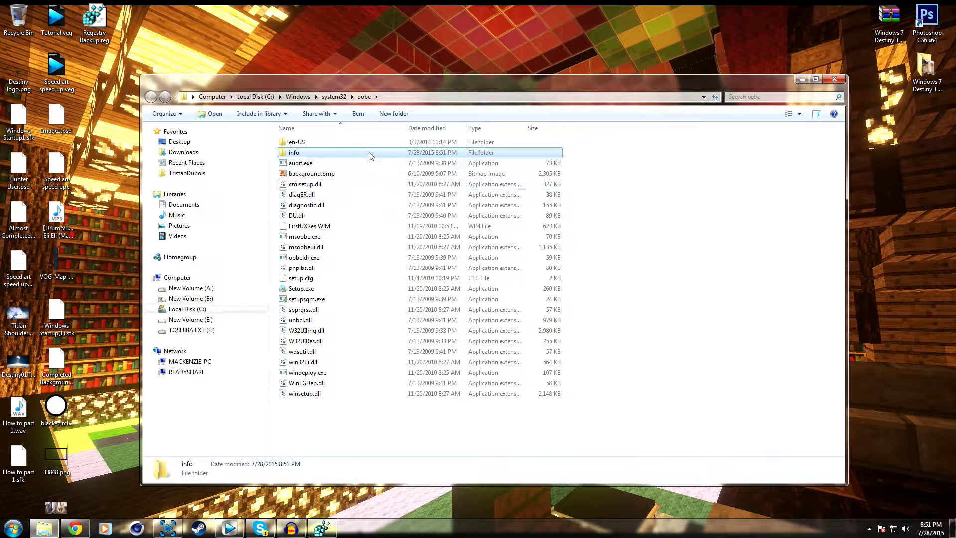
double_click(370, 153)
double_click(926, 88)
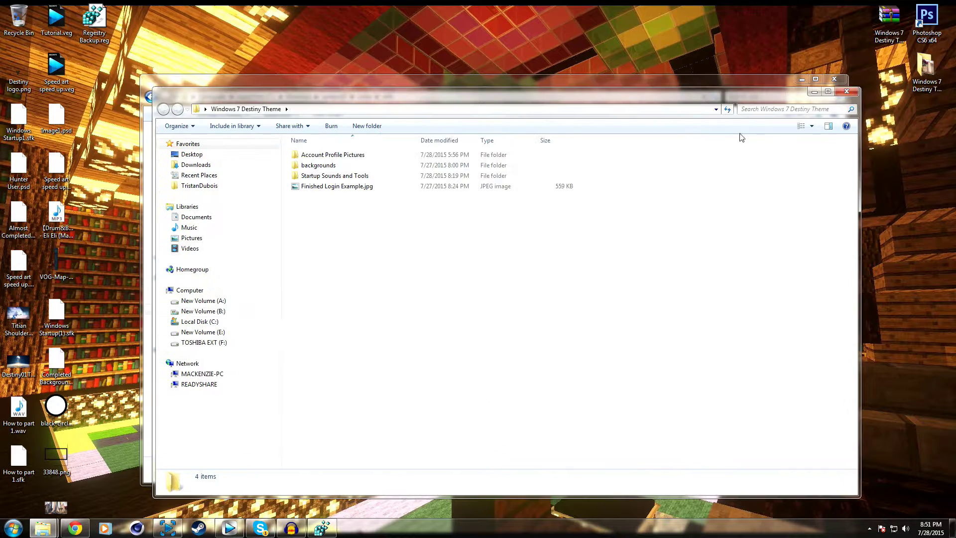
Move the backgrounds folder from Windows 7 Destiny Theme into oobe\info with administrator permission
drag(357, 102, 317, 290)
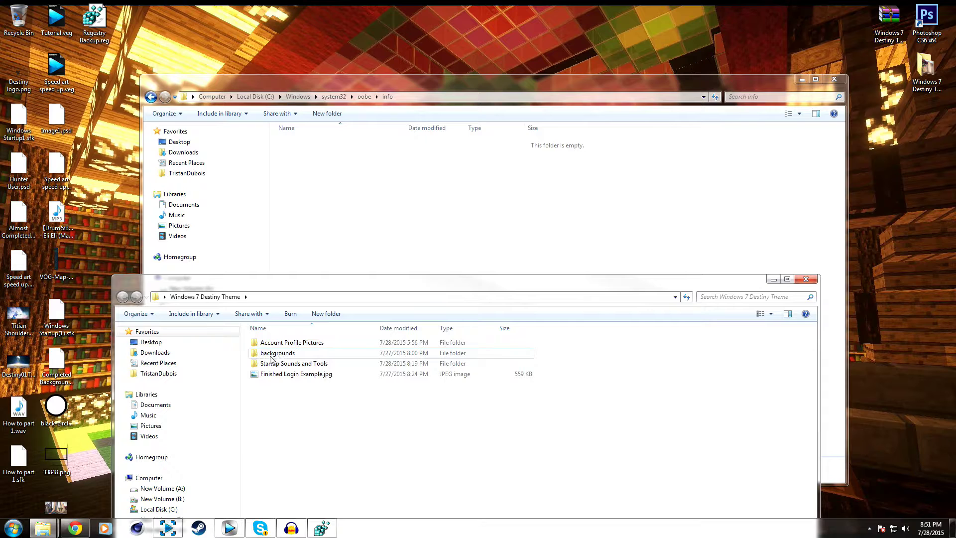
drag(277, 357, 351, 158)
click(454, 305)
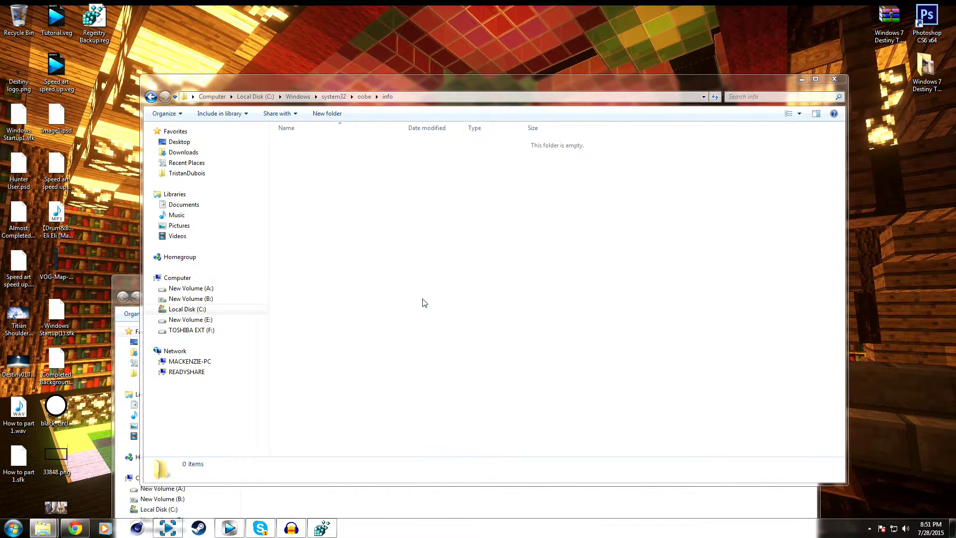
click(806, 279)
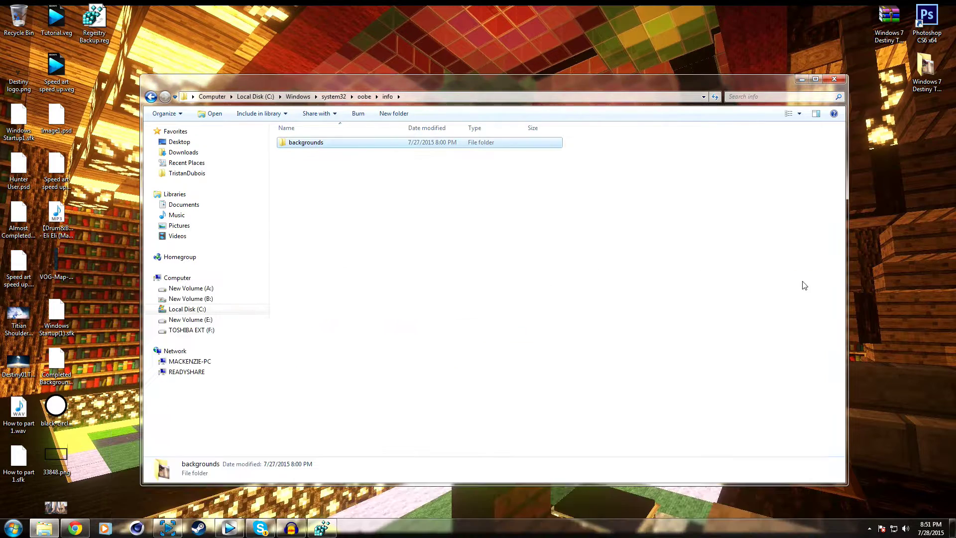
Open the backgrounds folder and preview backgroundDefault.jpg in the image viewer
double_click(302, 144)
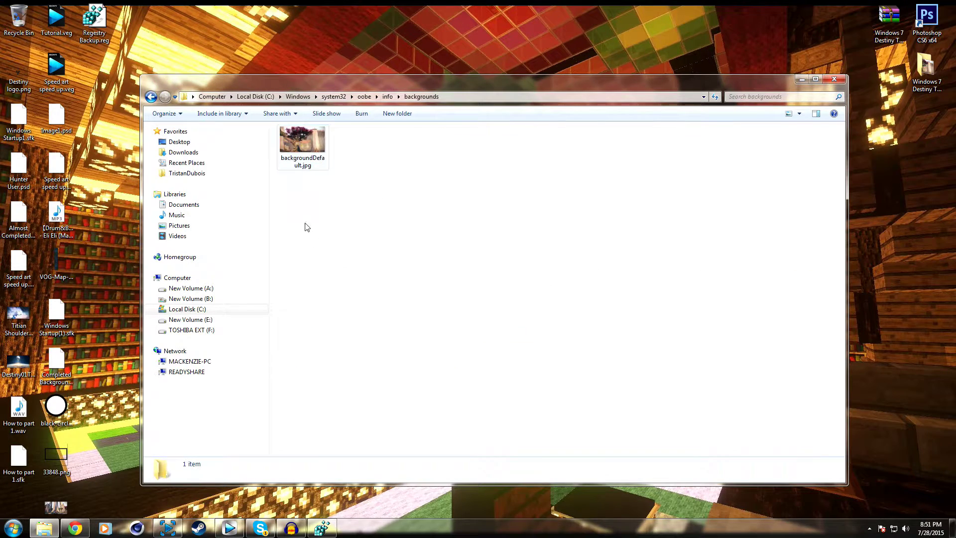
double_click(316, 146)
scroll(410, 323, up, 2)
scroll(409, 324, down, 2)
click(943, 5)
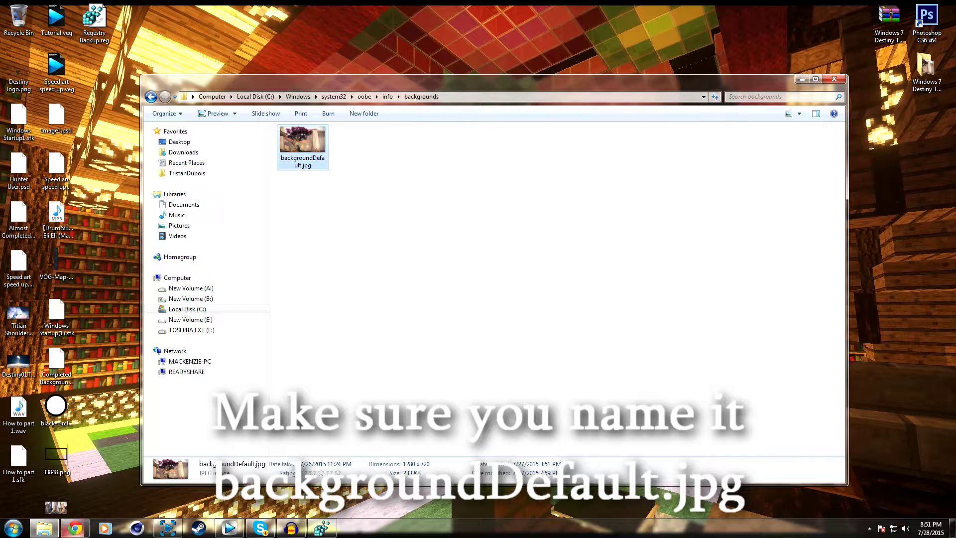
Select backgroundDefault.jpg to confirm its details (1280 × 720, 233 KB), then close the window
click(420, 415)
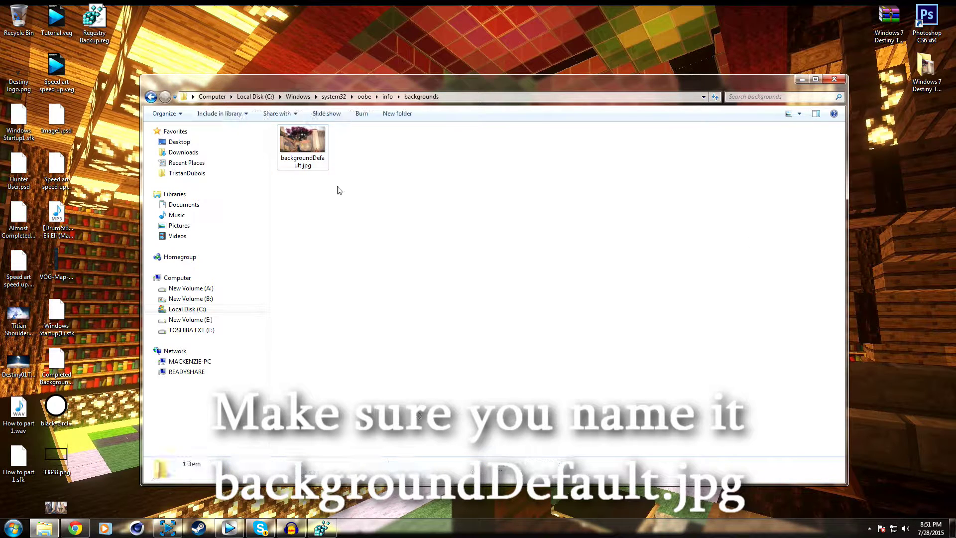
key(ctrl+a)
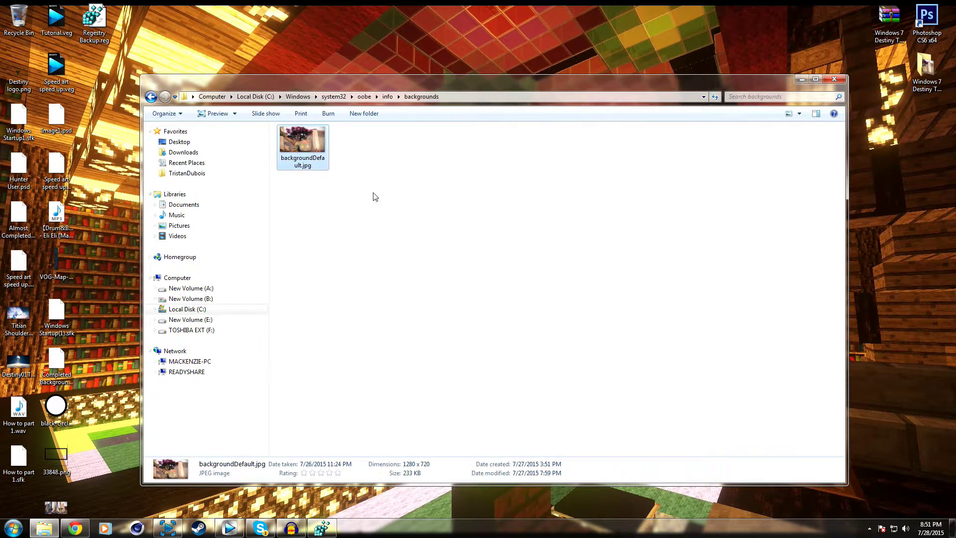
right_click(303, 155)
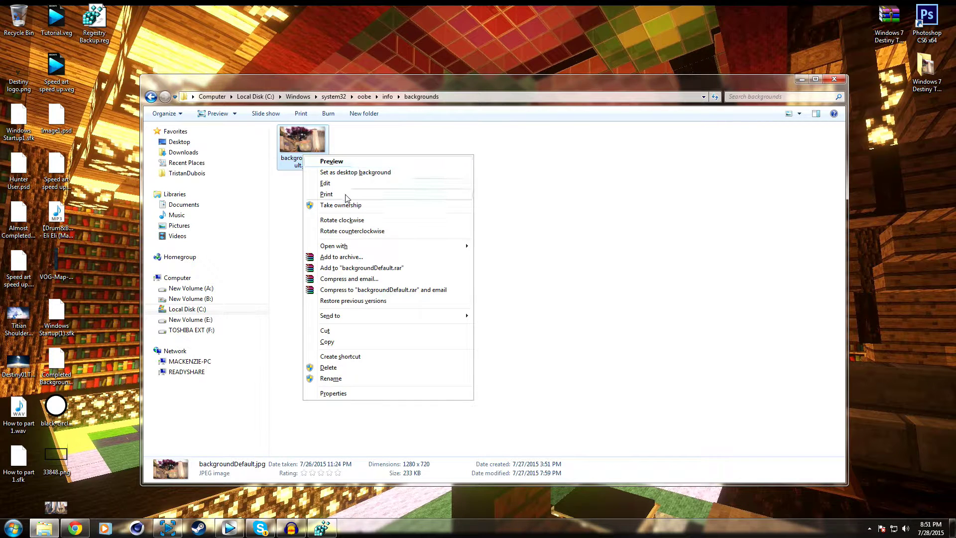
click(458, 135)
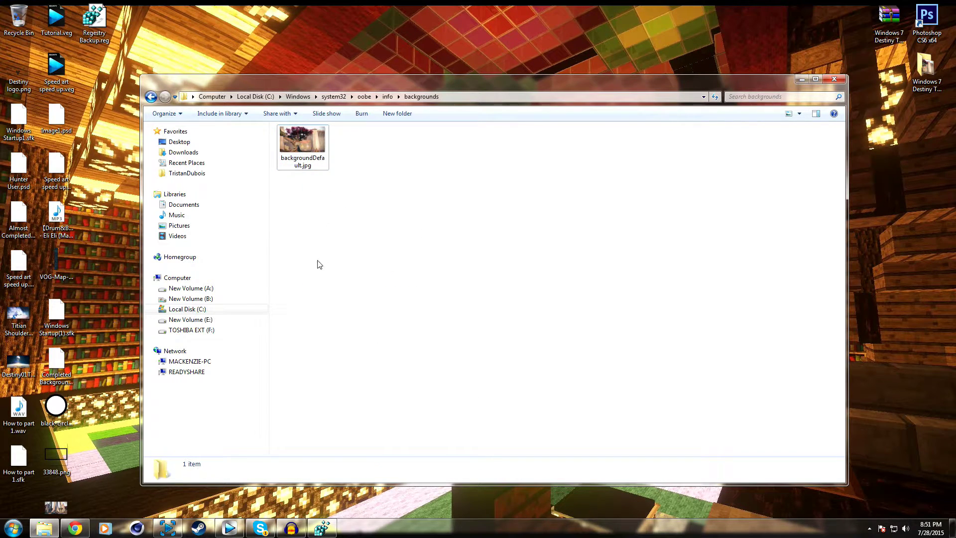
click(303, 149)
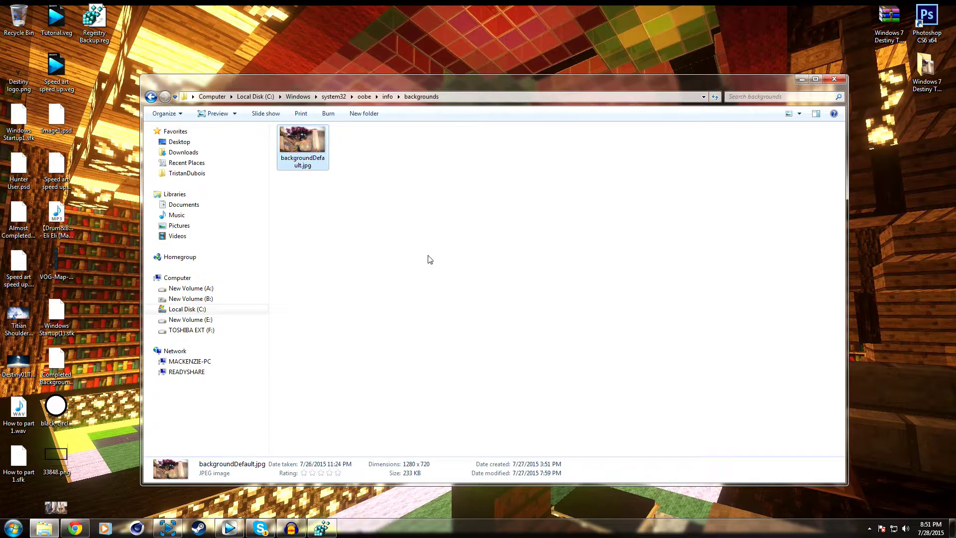
click(834, 78)
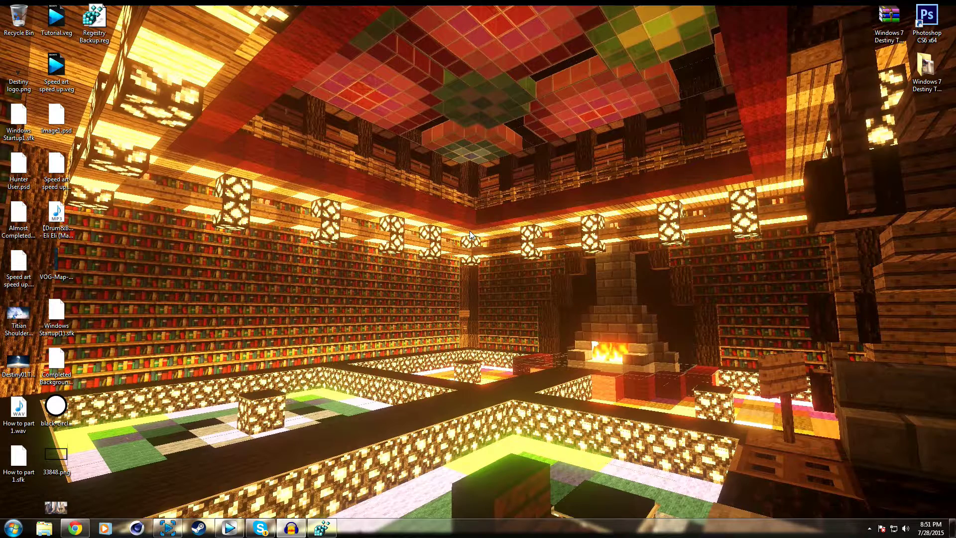
key(ctrl+alt+Delete)
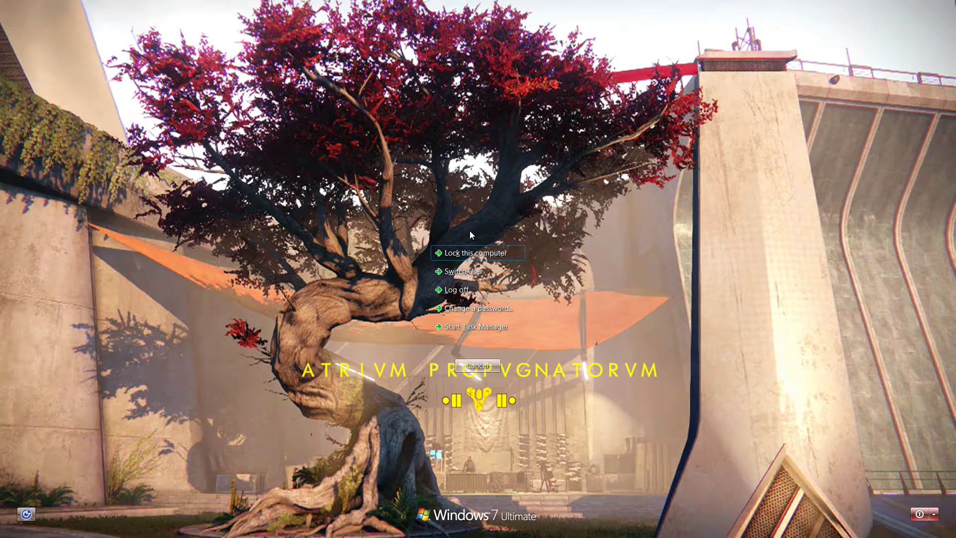
key(Escape)
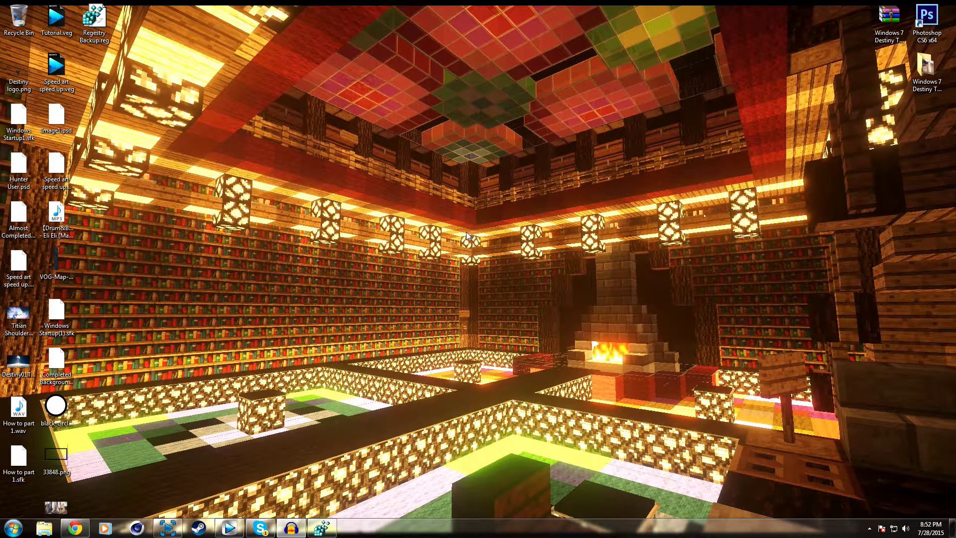
click(322, 529)
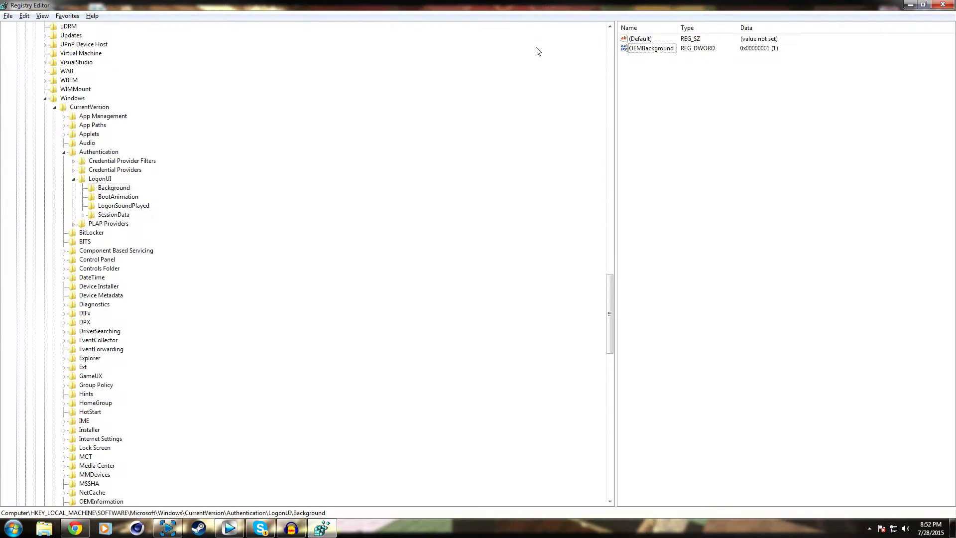
click(943, 6)
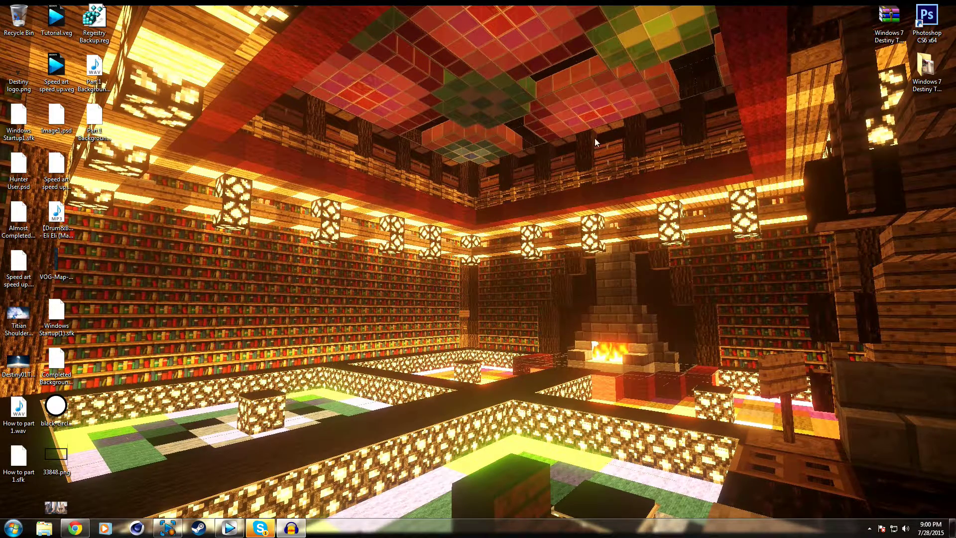
Briefly open and close the Windows 7 Destiny Theme folder, then bring up the Start menu
double_click(925, 67)
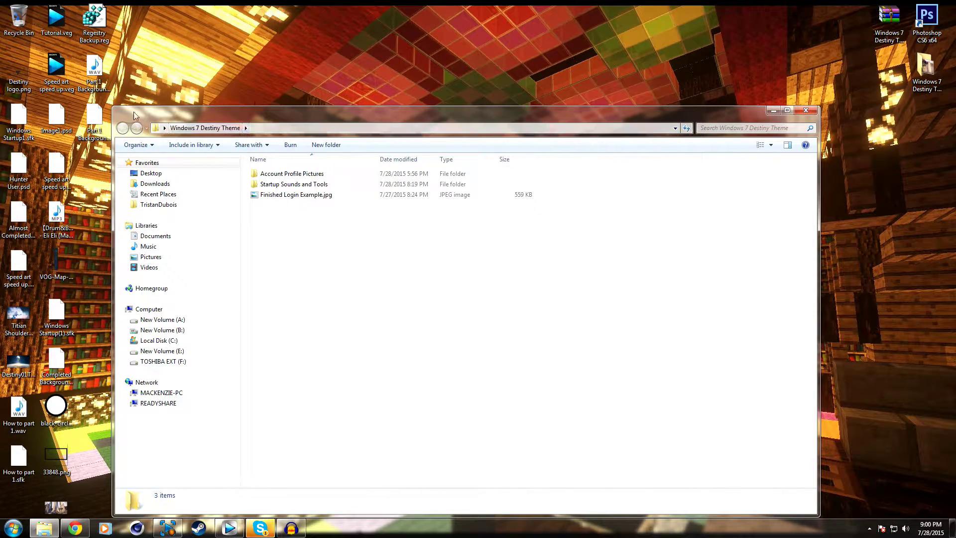
click(807, 111)
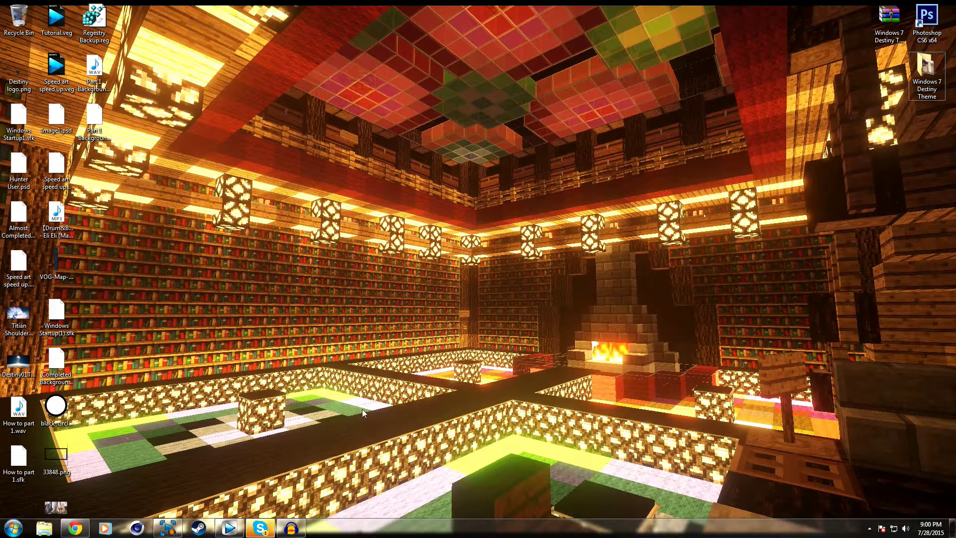
click(14, 528)
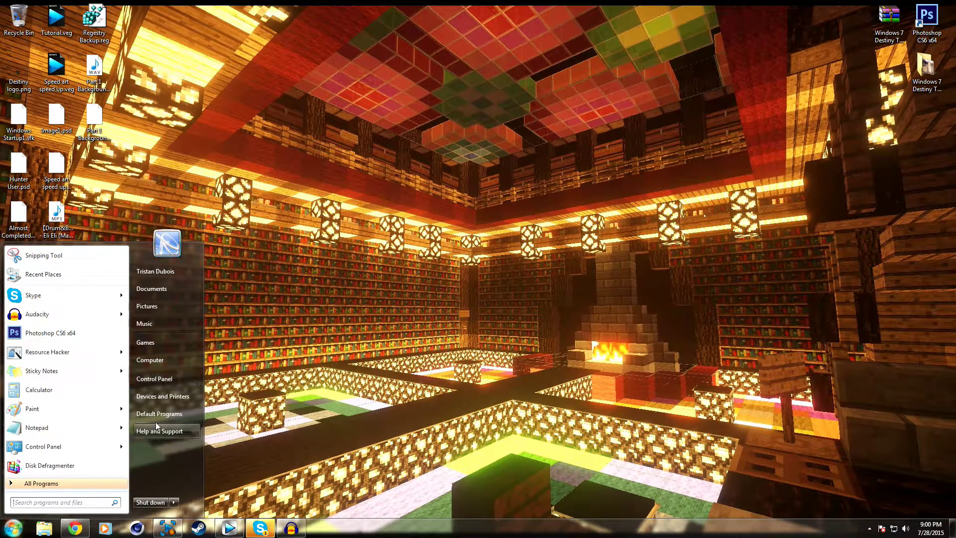
Go to Control Panel > User Accounts and Family Safety > Change your account picture and browse for more pictures
click(163, 381)
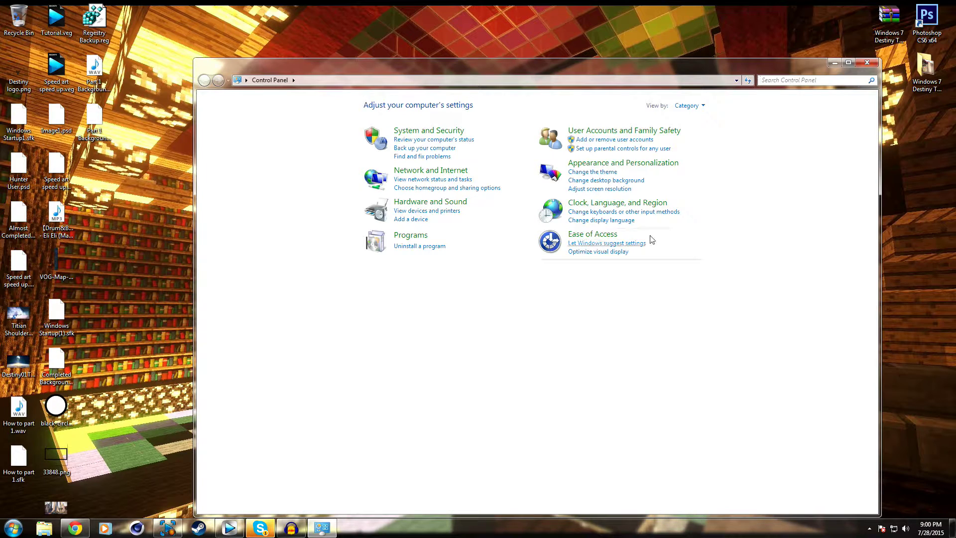
click(620, 131)
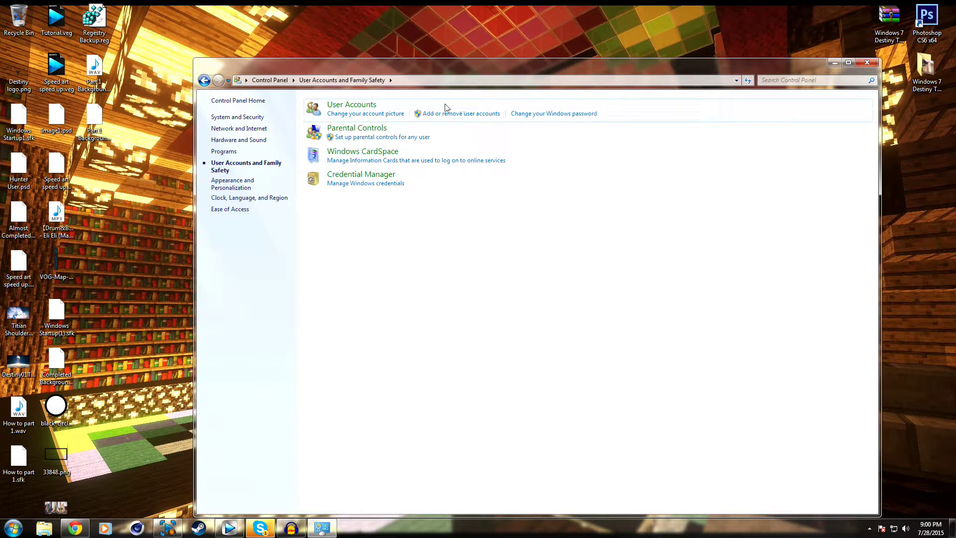
click(347, 115)
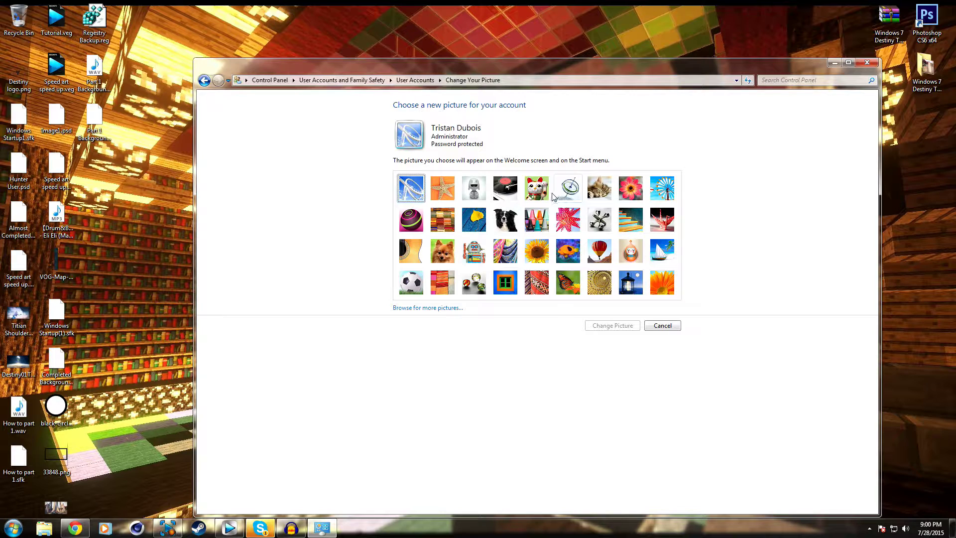
click(450, 308)
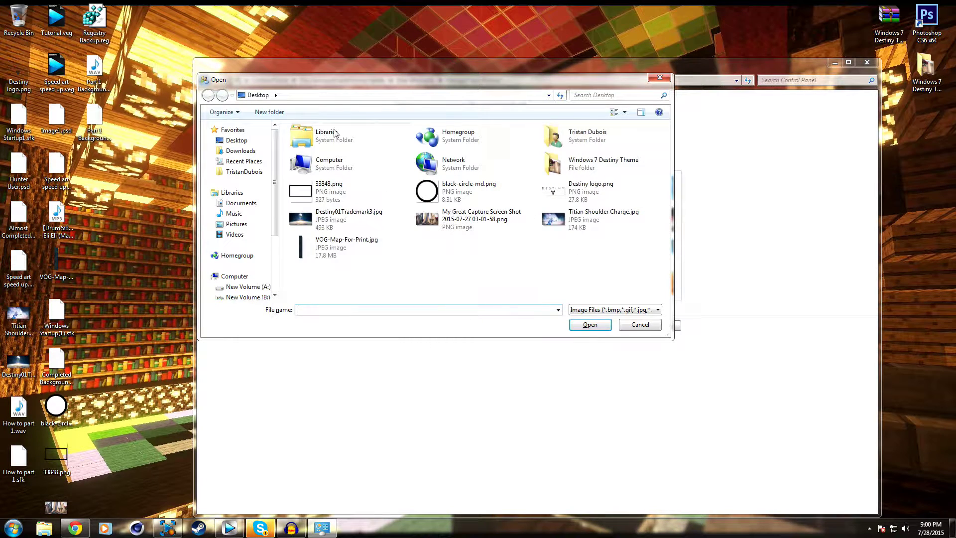
Set the account picture to Hunter User.jpg from Windows 7 Destiny Theme\Account Profile Pictures, then close the window
click(564, 164)
double_click(564, 164)
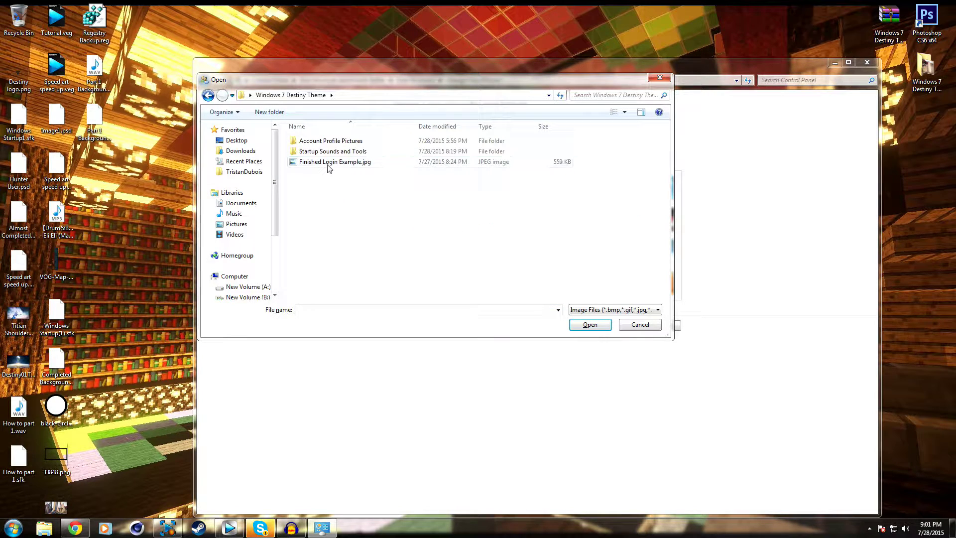
click(319, 142)
double_click(319, 142)
click(315, 163)
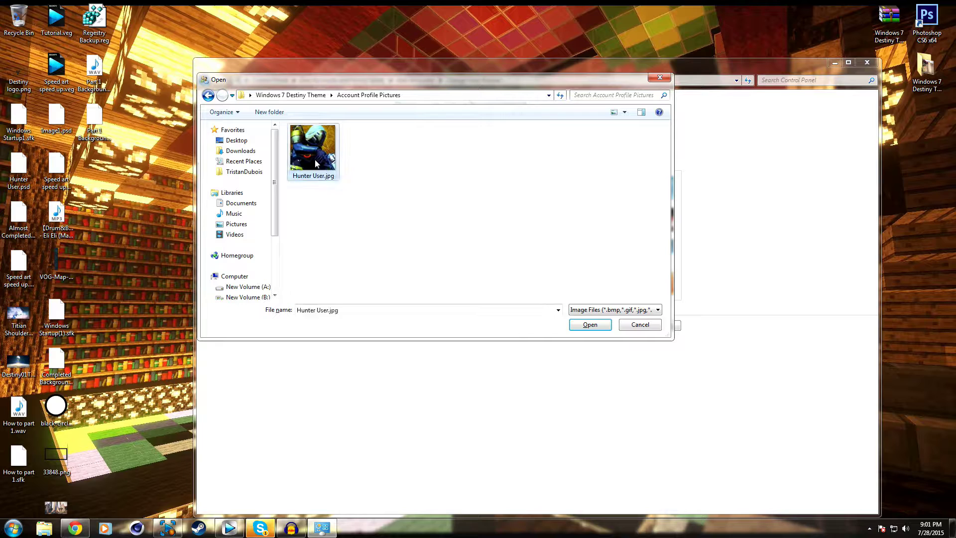
click(583, 326)
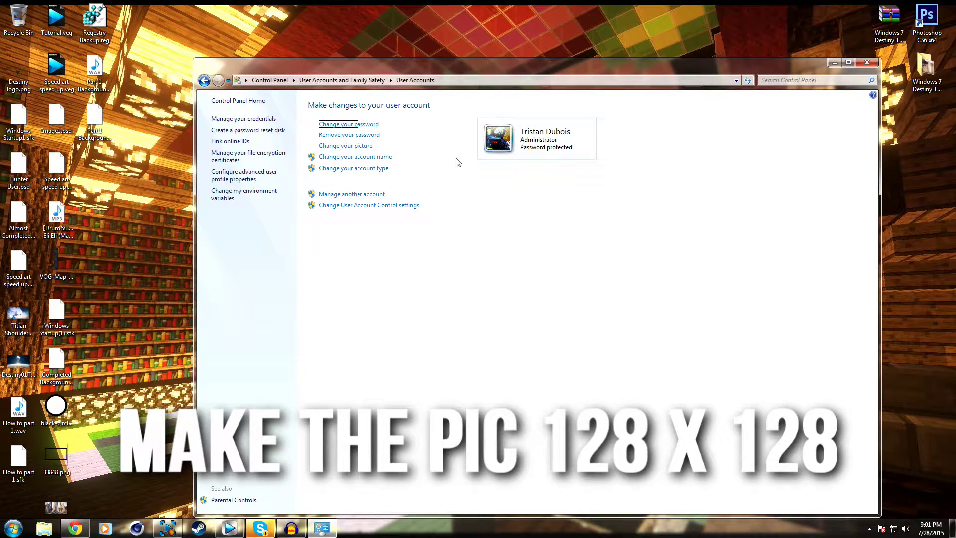
click(868, 63)
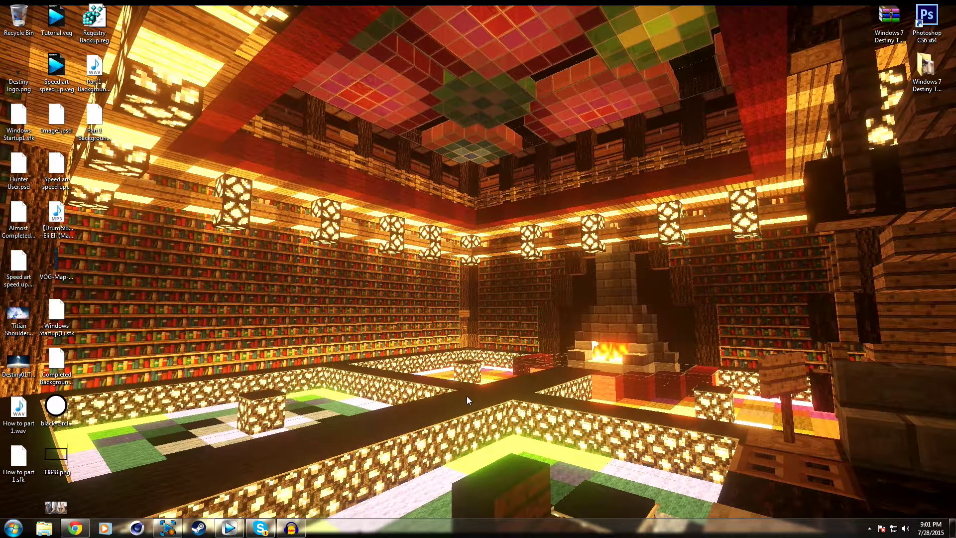
Check the security screen with Ctrl+Alt+Del, then open Windows 7 Destiny Theme\Startup Sounds and Tools
key(ctrl+alt+Delete)
key(Escape)
double_click(926, 67)
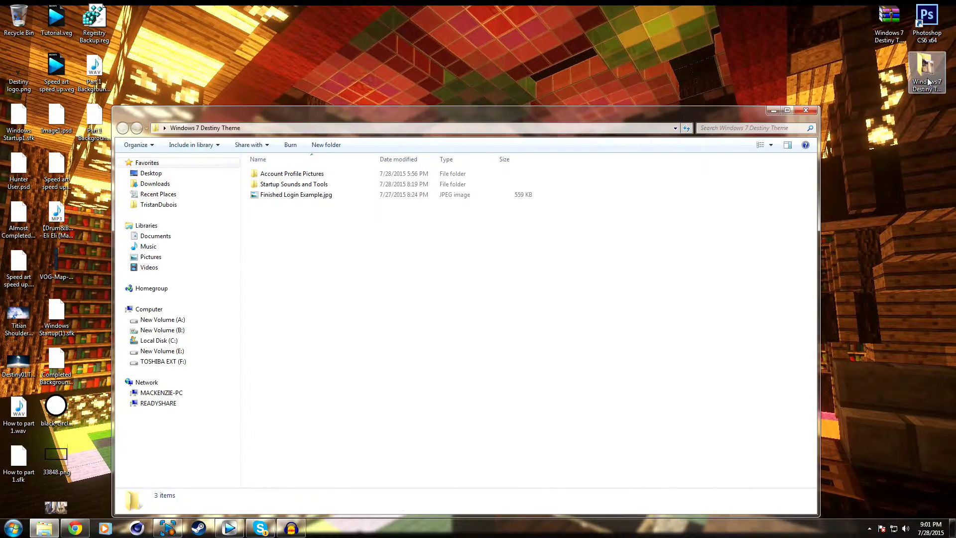
double_click(306, 185)
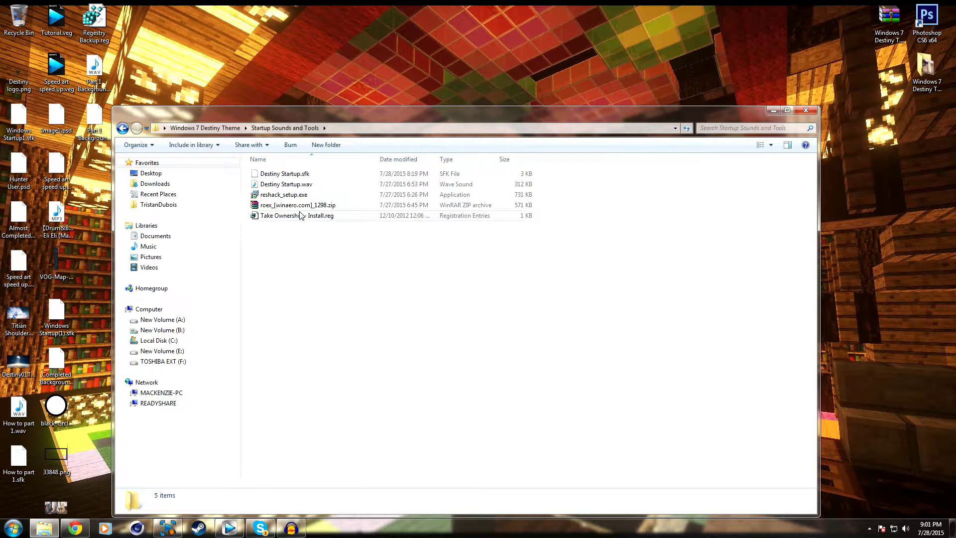